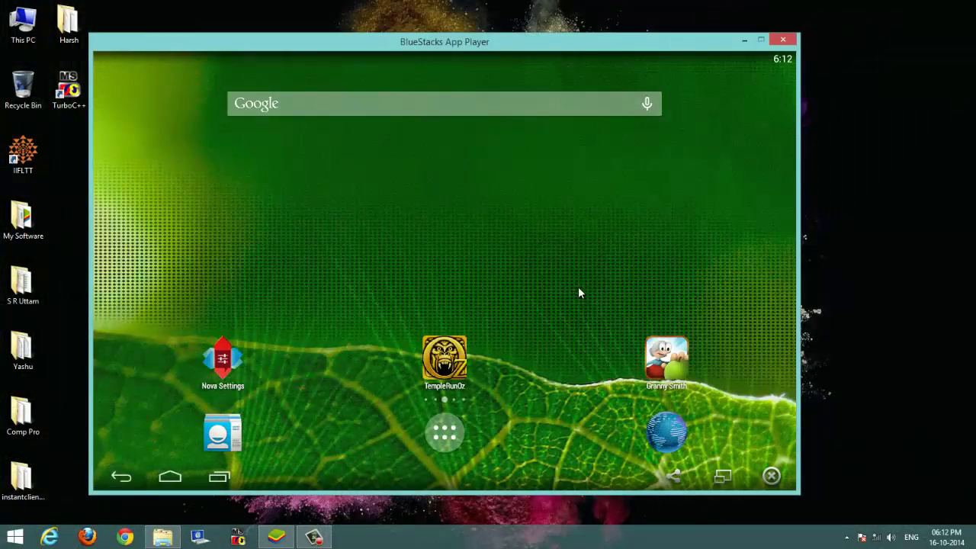
# Look through the home screen pages and the list of installed apps, and return to the home screen.
pyautogui.moveTo(578, 293); pyautogui.dragTo(262, 272)
pyautogui.moveTo(425, 261); pyautogui.dragTo(534, 267)
pyautogui.click(170, 477)
pyautogui.click(171, 478)
pyautogui.click(457, 428)
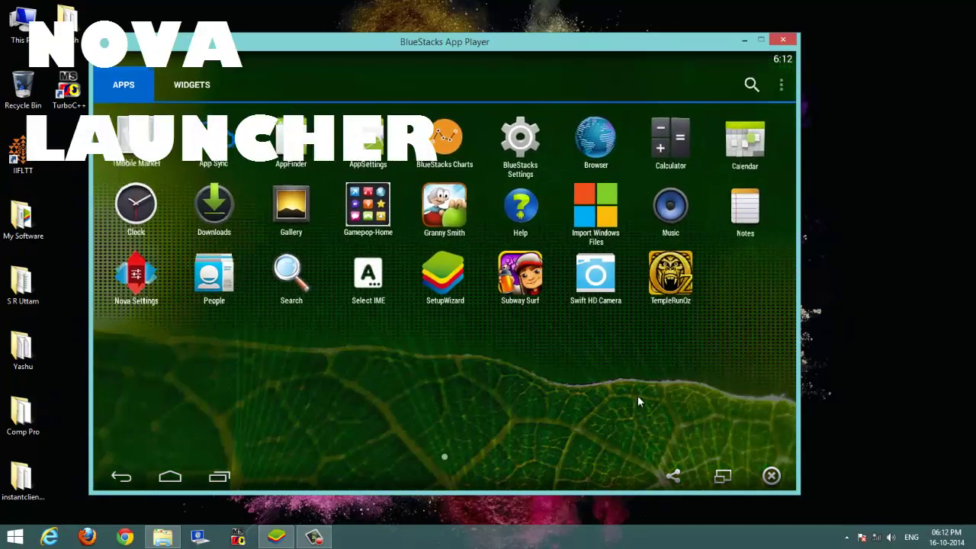
pyautogui.moveTo(639, 402); pyautogui.dragTo(545, 434)
pyautogui.click(122, 477)
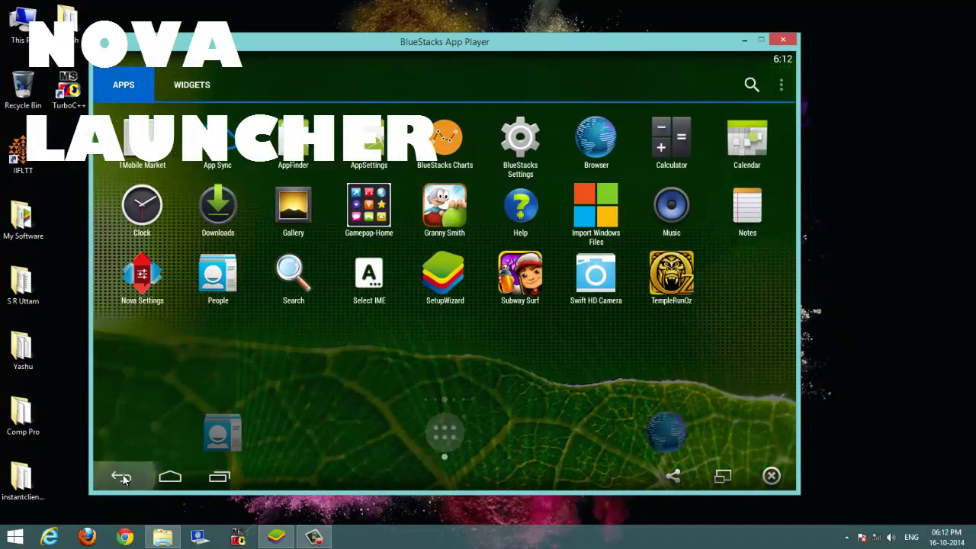
pyautogui.moveTo(582, 346); pyautogui.dragTo(506, 283)
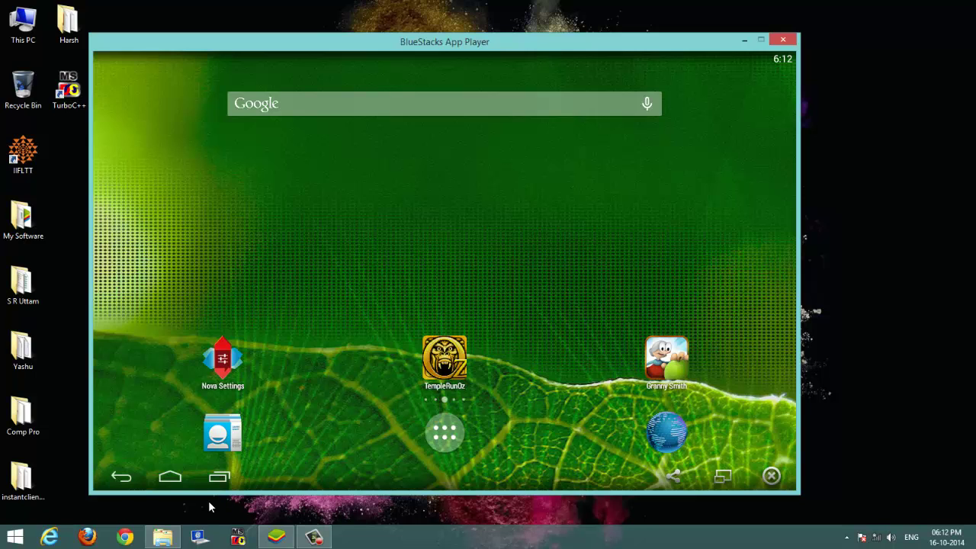
# Copy the mpi.v23-1 file from the 4.4.2 folder in File Explorer and paste it onto the desktop.
pyautogui.click(170, 532)
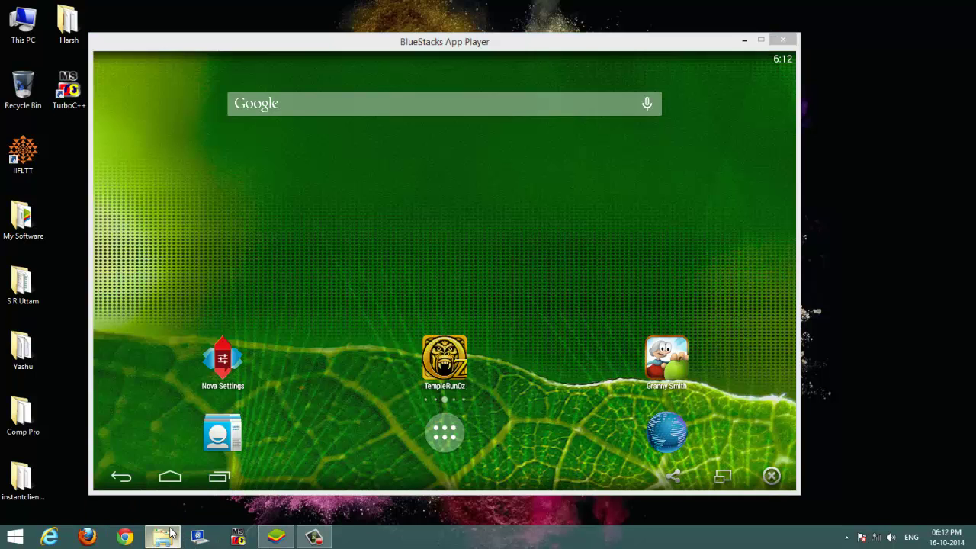
pyautogui.click(147, 156)
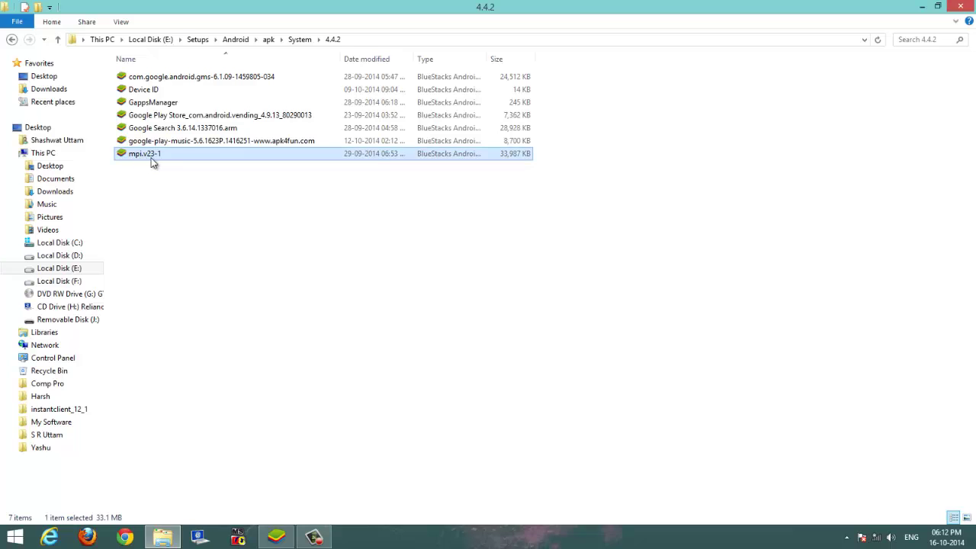
pyautogui.rightClick(151, 158)
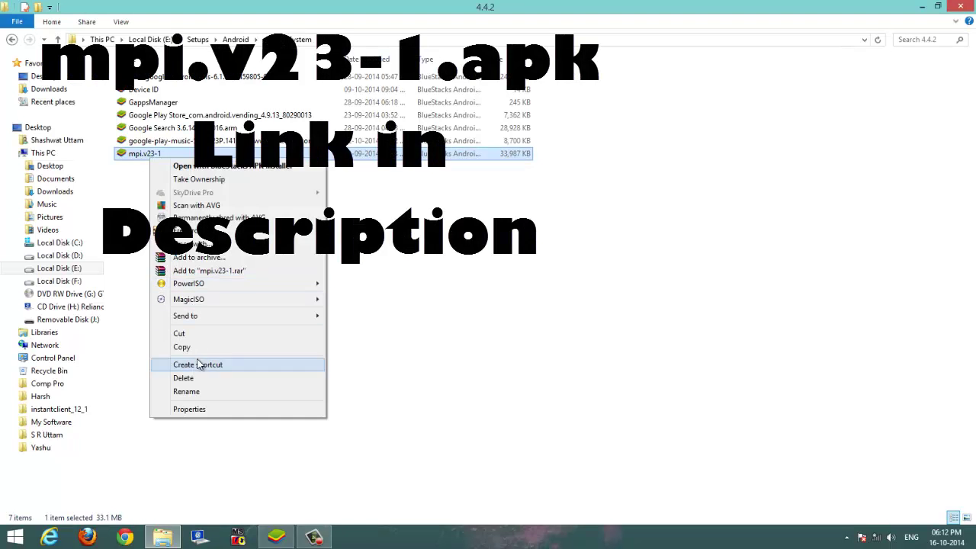
pyautogui.click(200, 348)
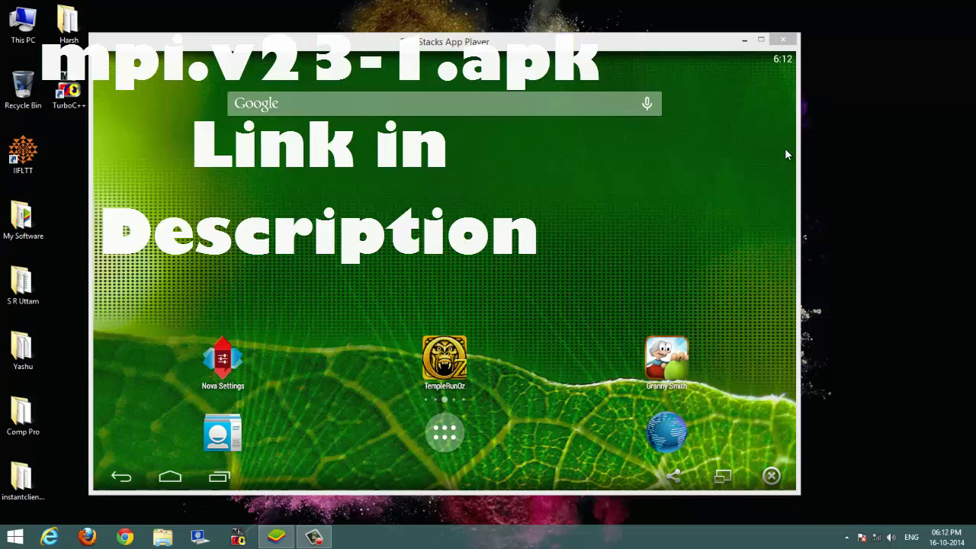
pyautogui.rightClick(885, 156)
pyautogui.click(893, 210)
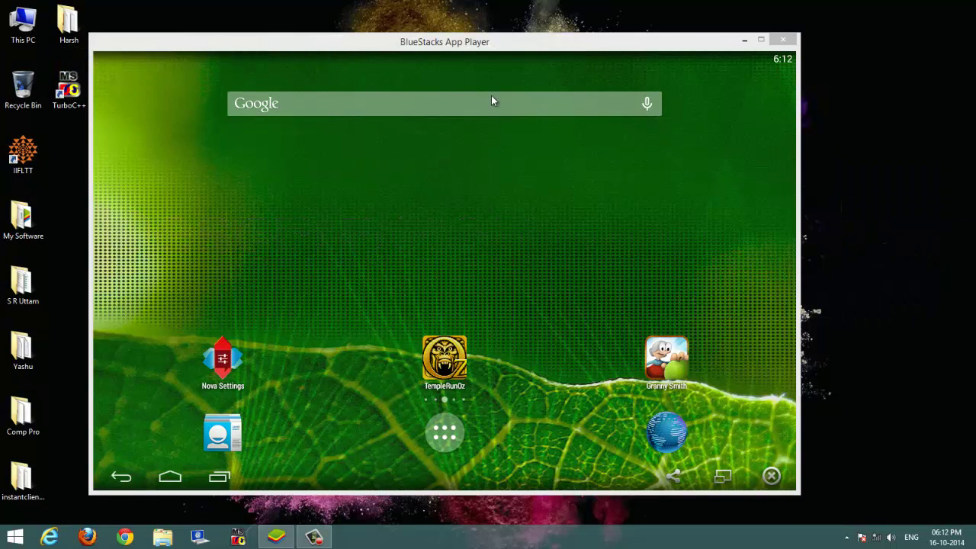
# Uncover the mpi.v23-1 file on the desktop and open it with BlueStacks APK Installer.
pyautogui.moveTo(393, 49); pyautogui.dragTo(467, 46)
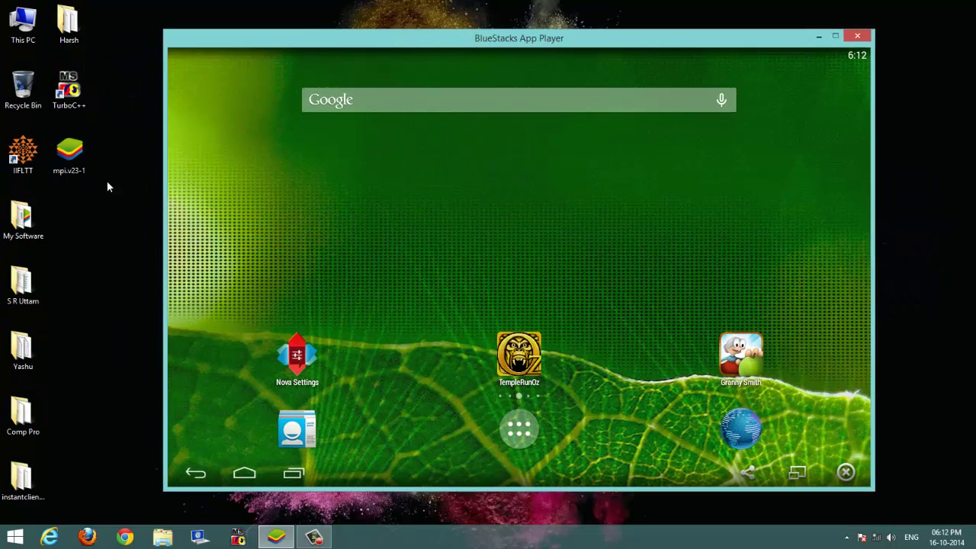
pyautogui.click(74, 156)
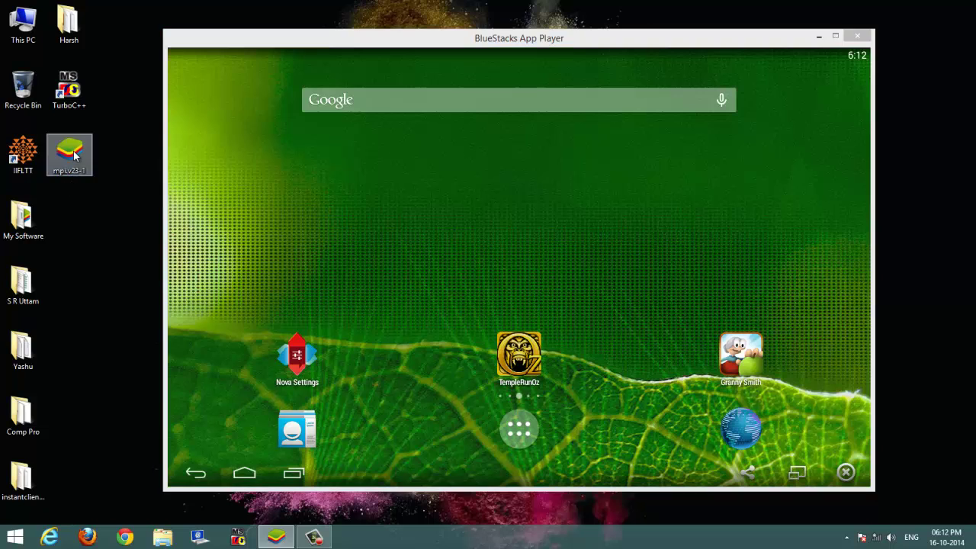
pyautogui.rightClick(74, 156)
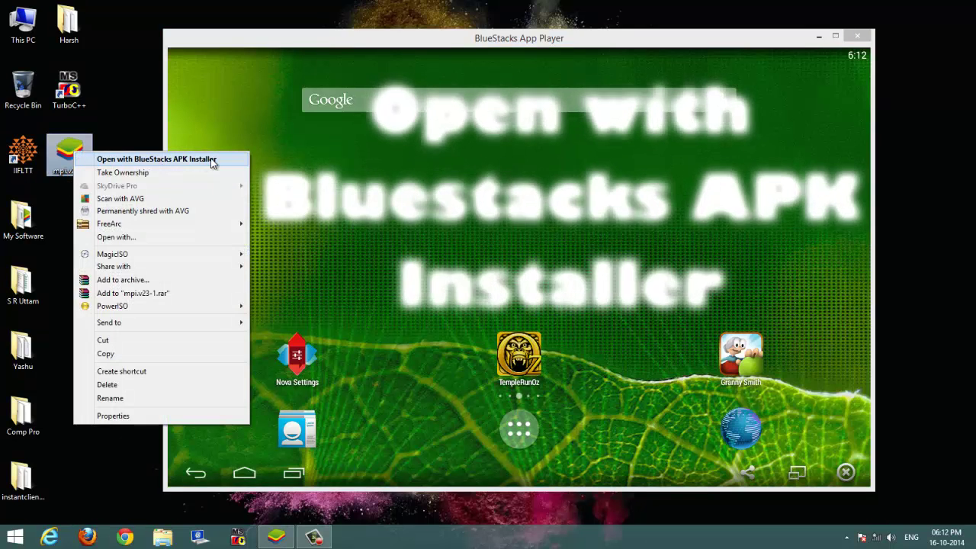
pyautogui.click(212, 162)
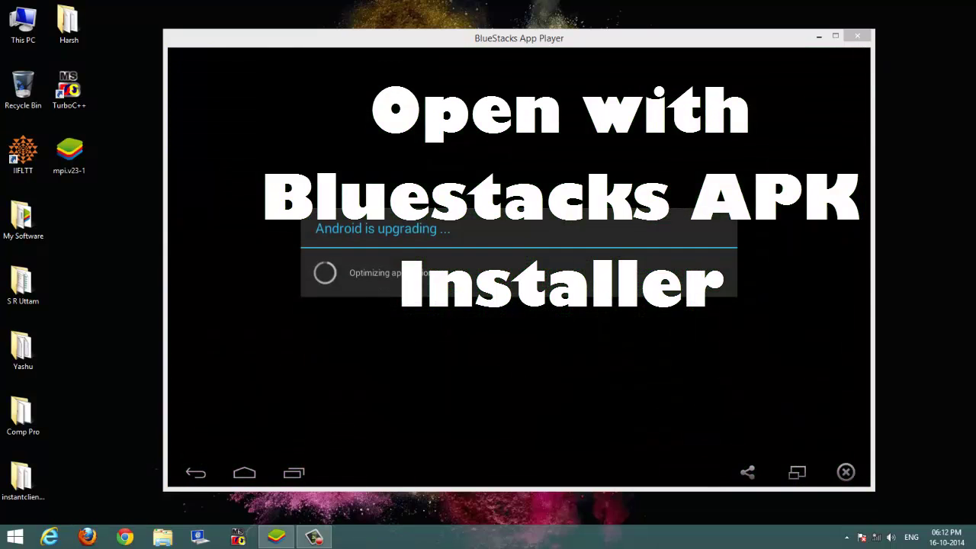
# Agree to let Google's location service collect anonymous location data.
pyautogui.click(435, 211)
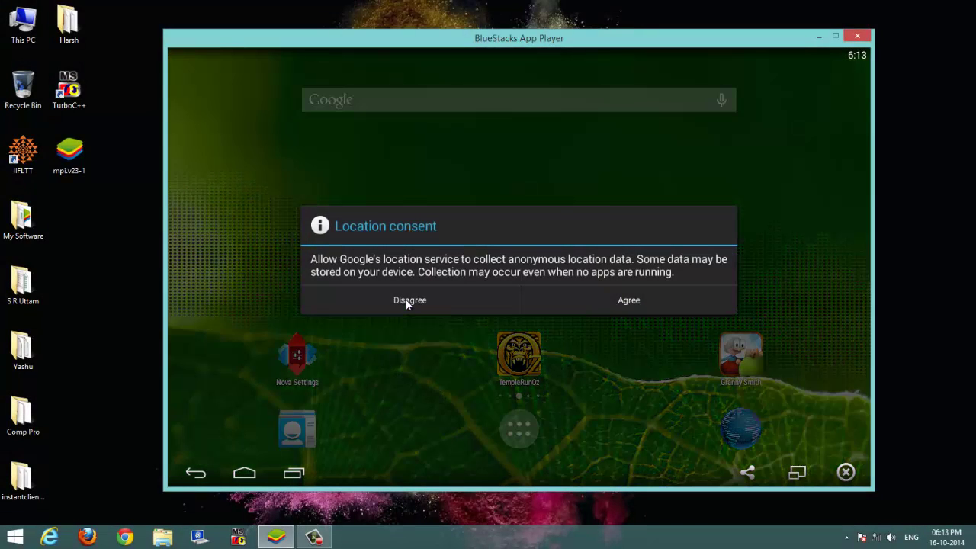
pyautogui.click(623, 296)
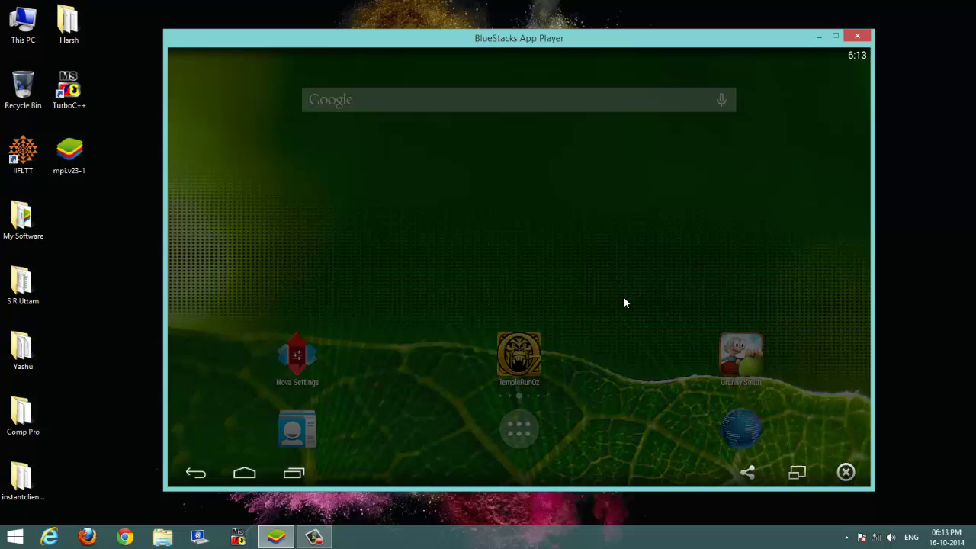
pyautogui.click(627, 297)
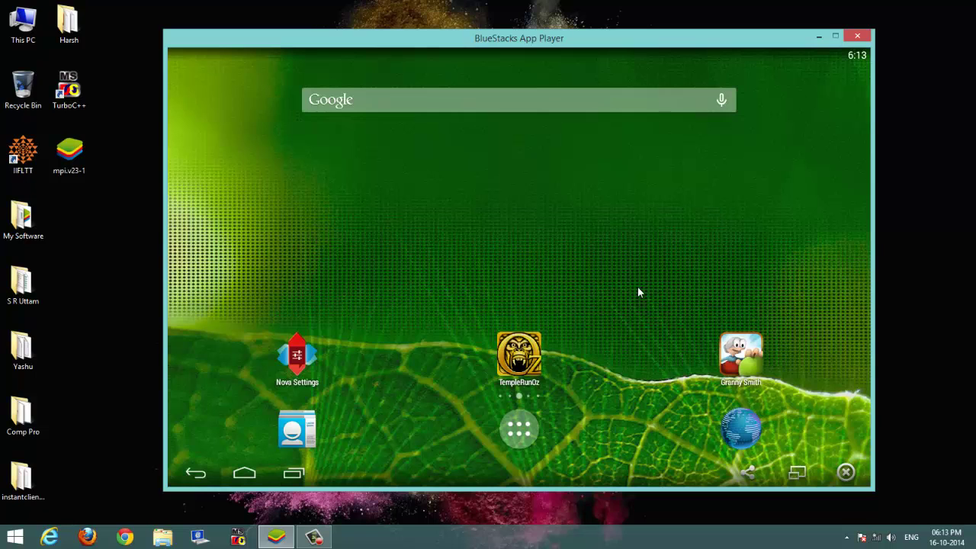
# Add Play Store from the installed apps to the home screen dock, between the contacts and app list icons.
pyautogui.moveTo(638, 286); pyautogui.dragTo(559, 393)
pyautogui.click(519, 428)
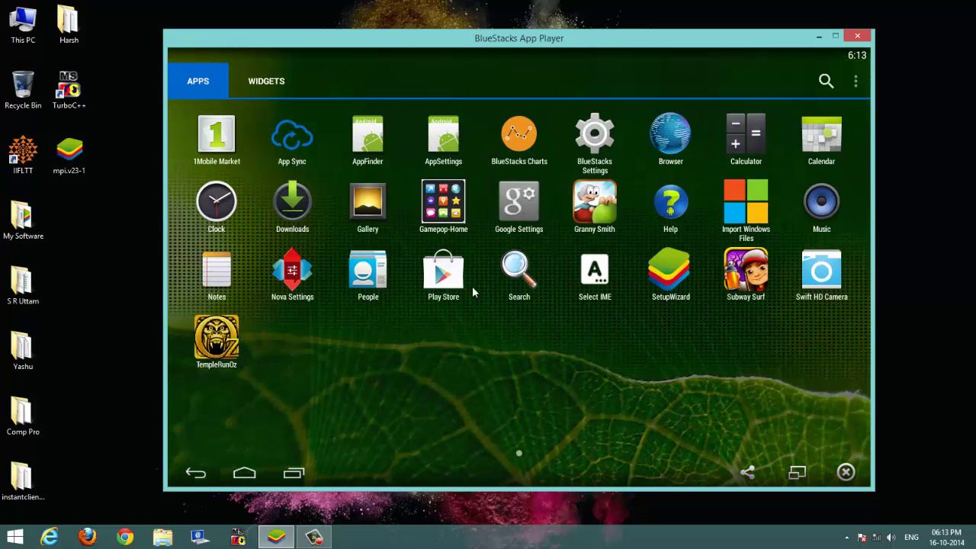
pyautogui.moveTo(444, 281); pyautogui.dragTo(409, 431)
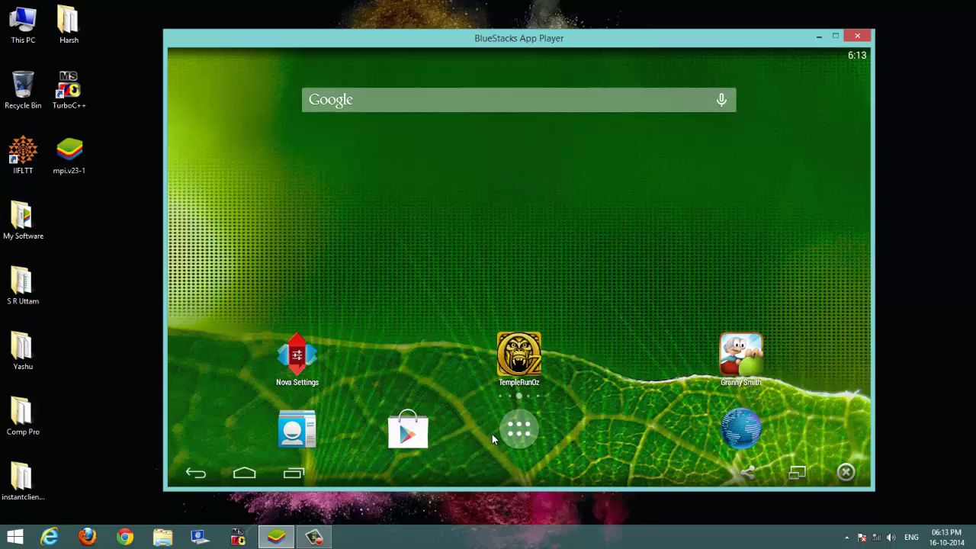
# Check the installed apps list again and return to the home screen.
pyautogui.click(512, 428)
pyautogui.click(196, 473)
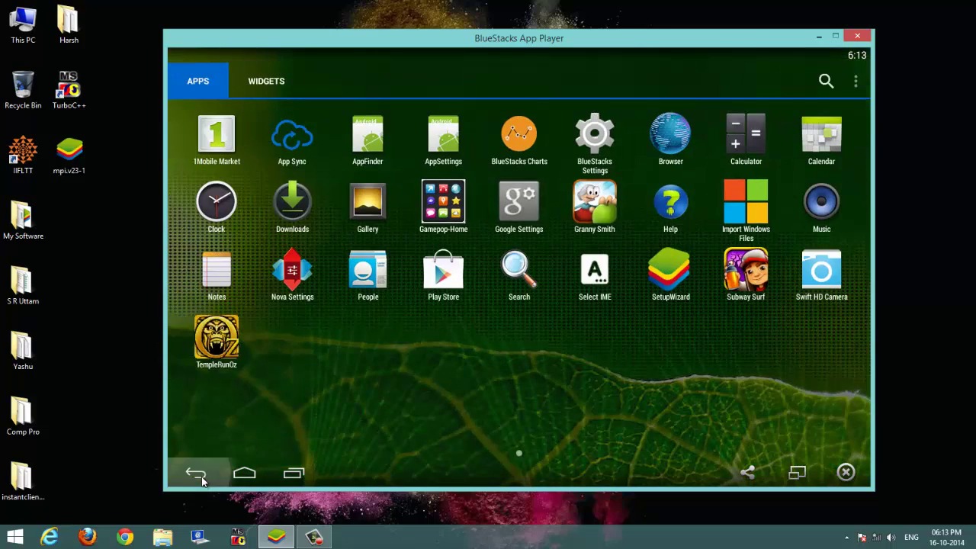
pyautogui.click(512, 433)
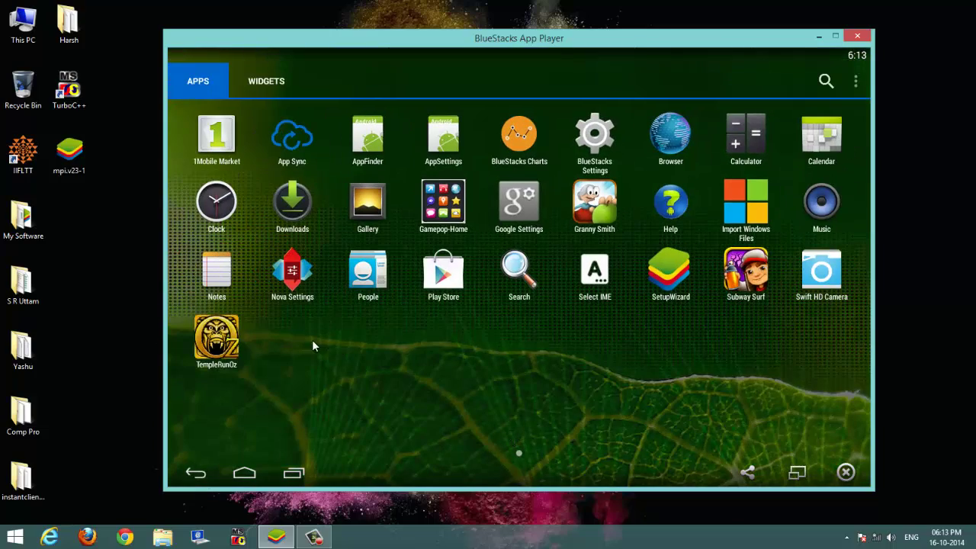
pyautogui.click(198, 471)
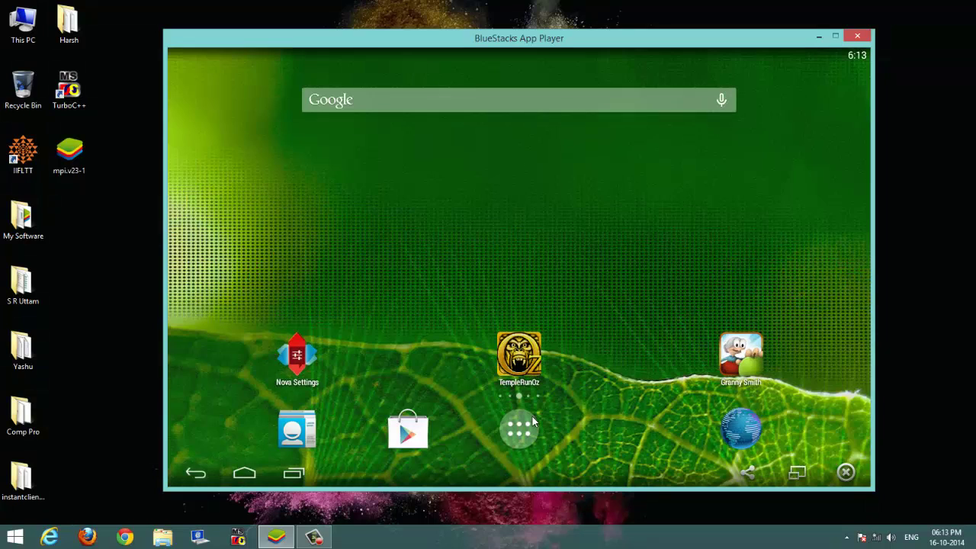
# Inspect the Apps section and the Google account setup page in the Android settings, and return to the home screen.
pyautogui.moveTo(362, 301); pyautogui.dragTo(507, 296)
pyautogui.click(507, 296)
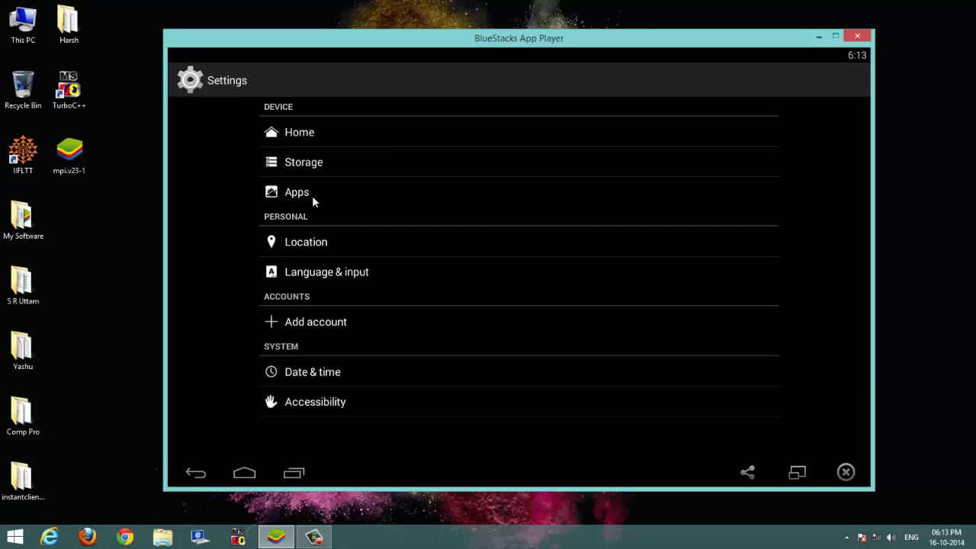
pyautogui.click(312, 196)
pyautogui.click(192, 468)
pyautogui.click(313, 321)
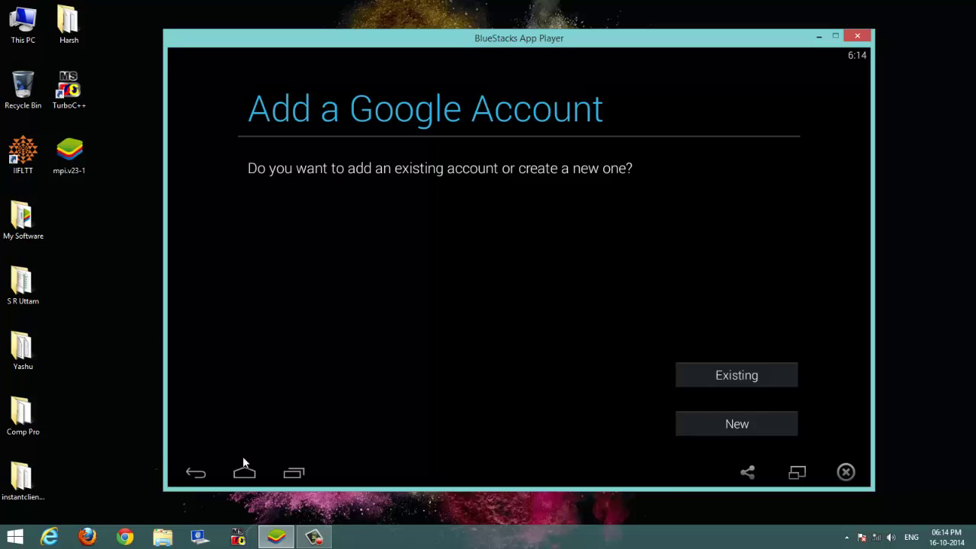
pyautogui.click(192, 473)
pyautogui.click(192, 474)
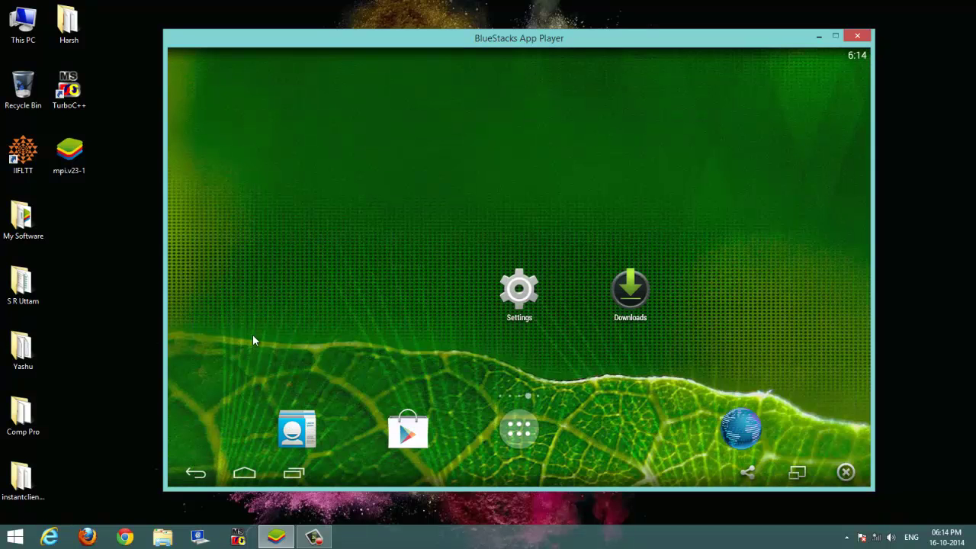